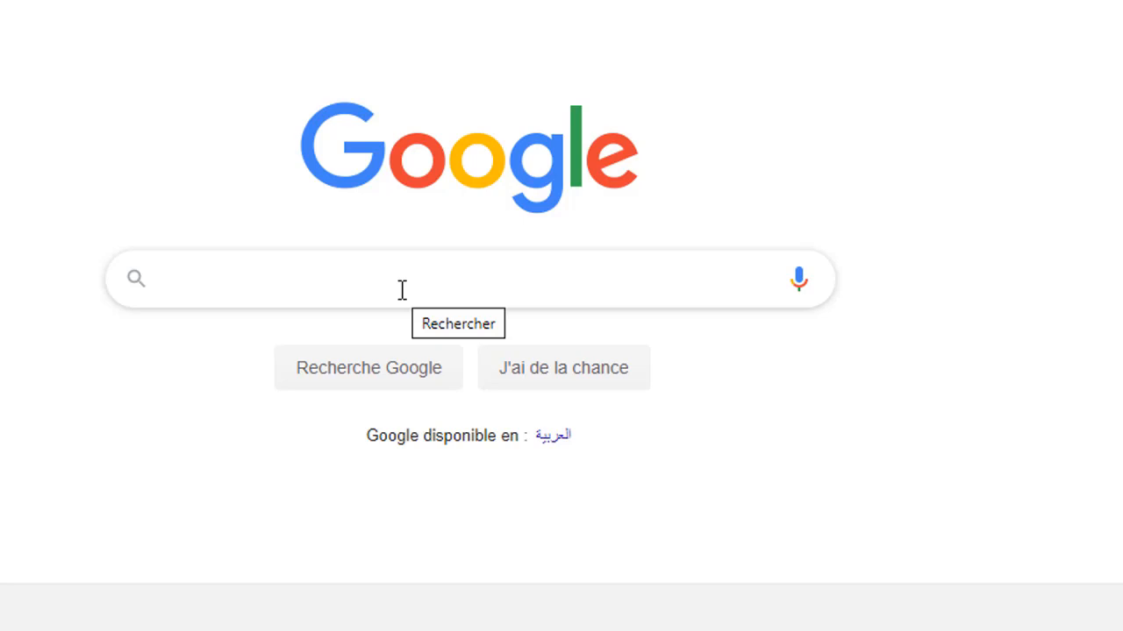
Open Google Docs from a Google search and create a blank document.
left_click(401, 289)
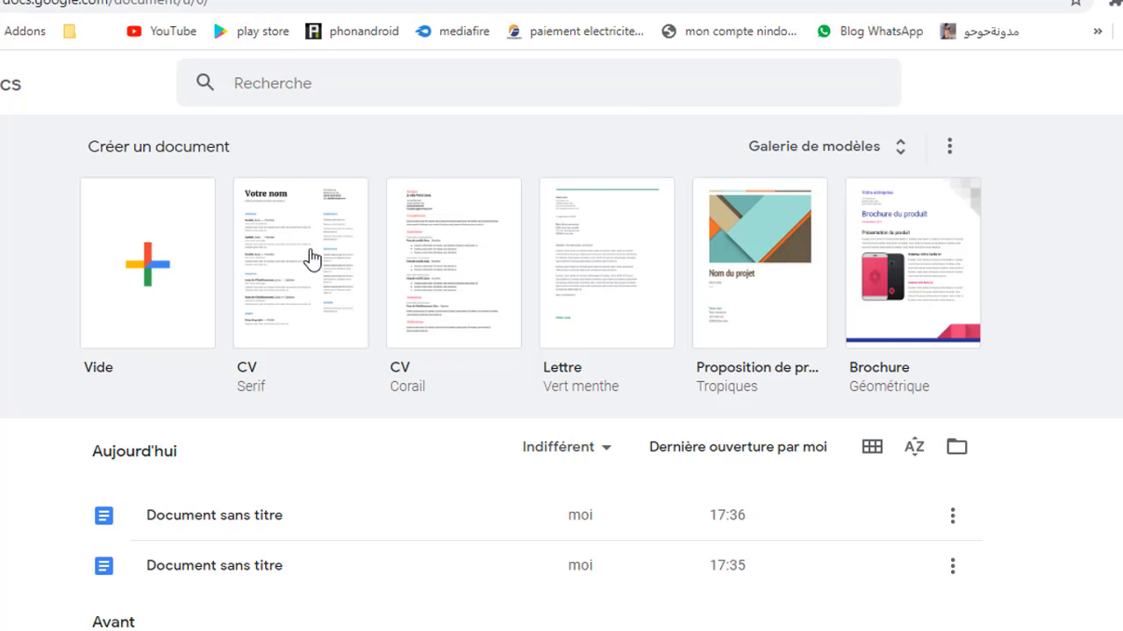
left_click(148, 266)
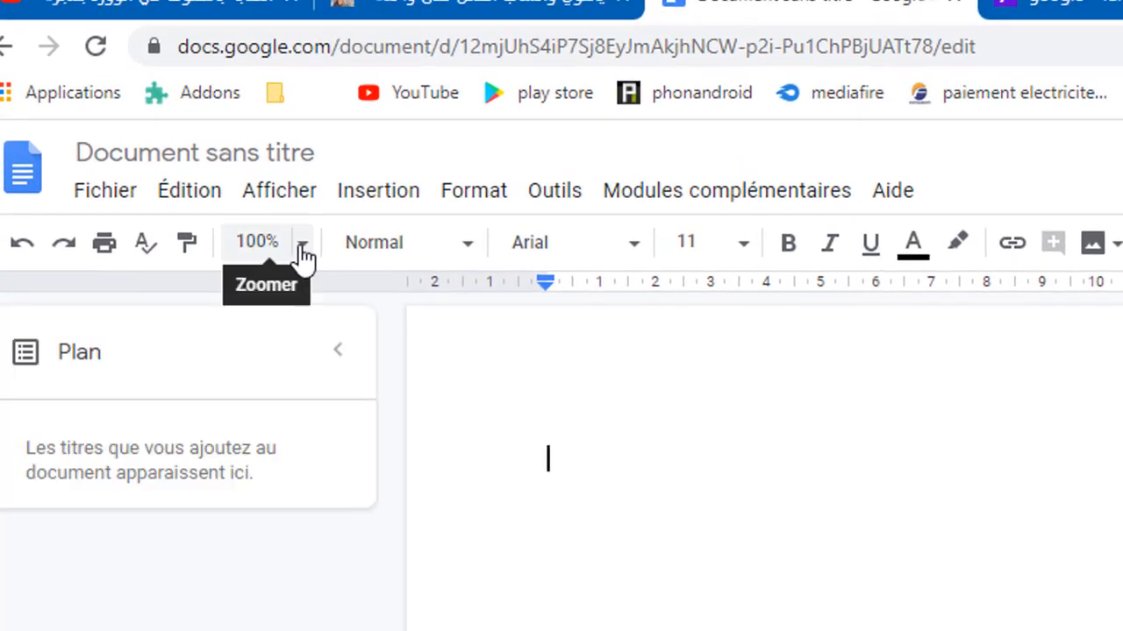
left_click(301, 246)
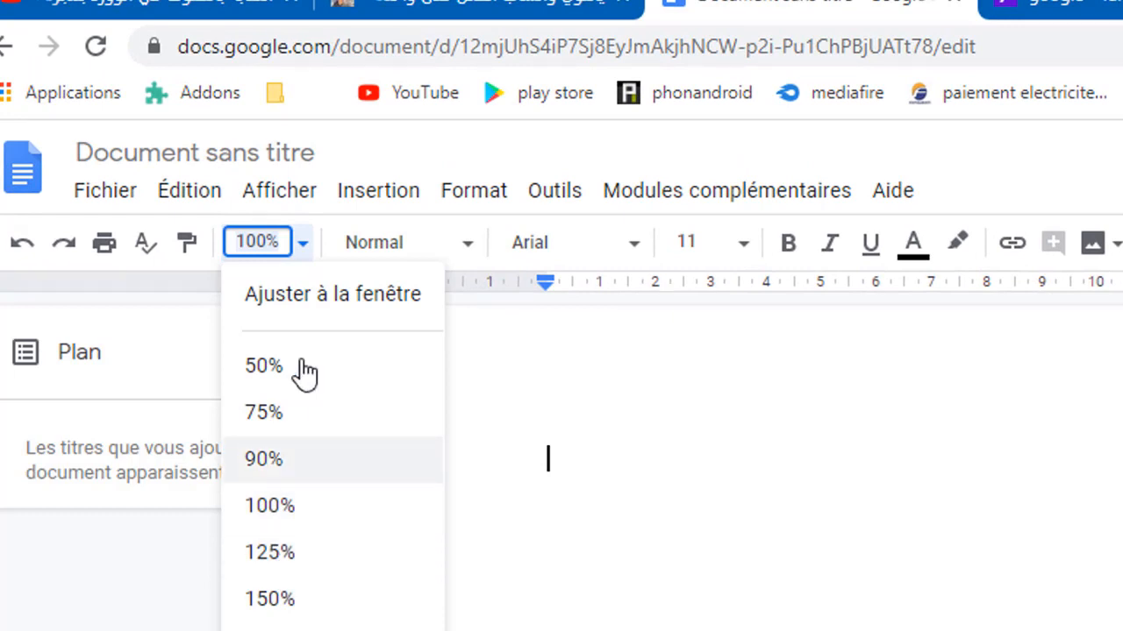
left_click(309, 256)
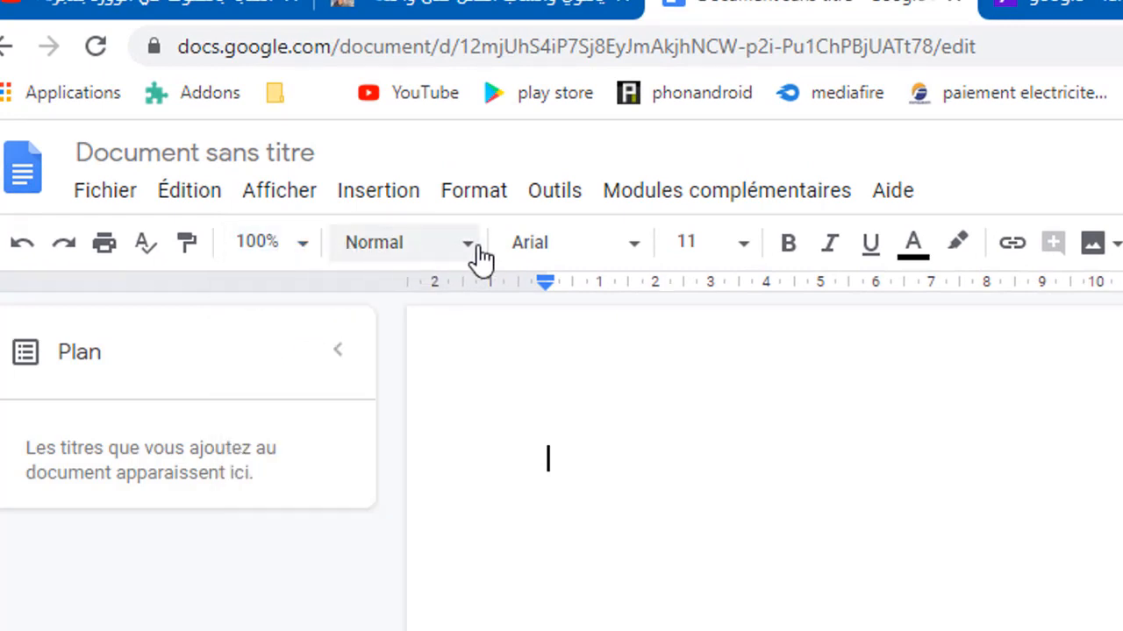
Set the document's text formatting to the Impact font, size 14, in blue.
left_click(632, 256)
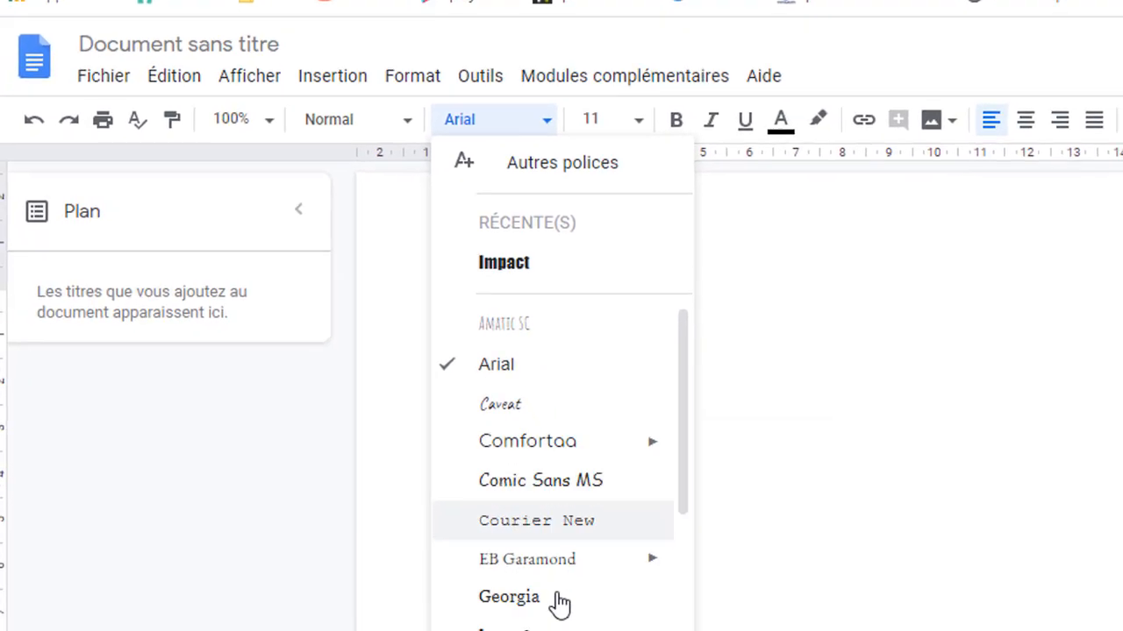
left_click(485, 533)
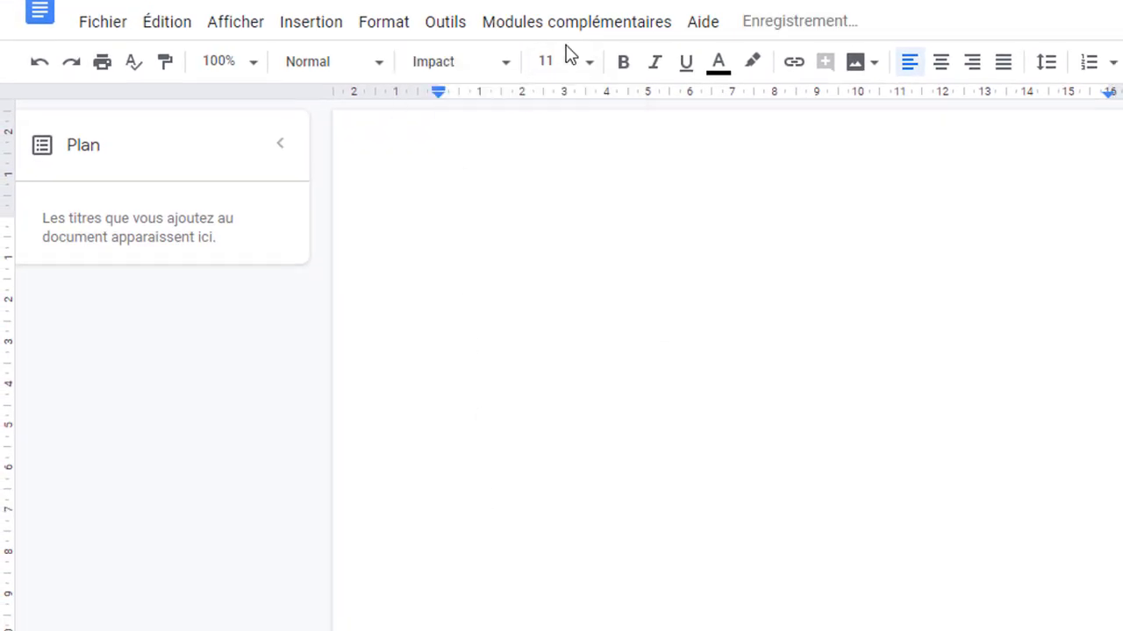
left_click(588, 68)
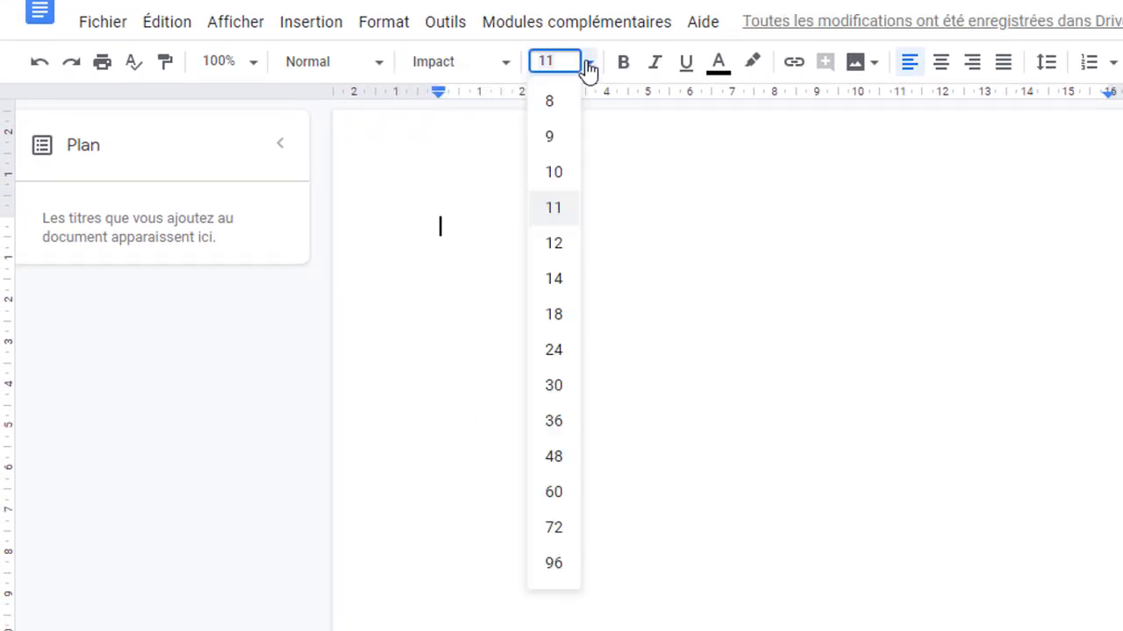
left_click(560, 285)
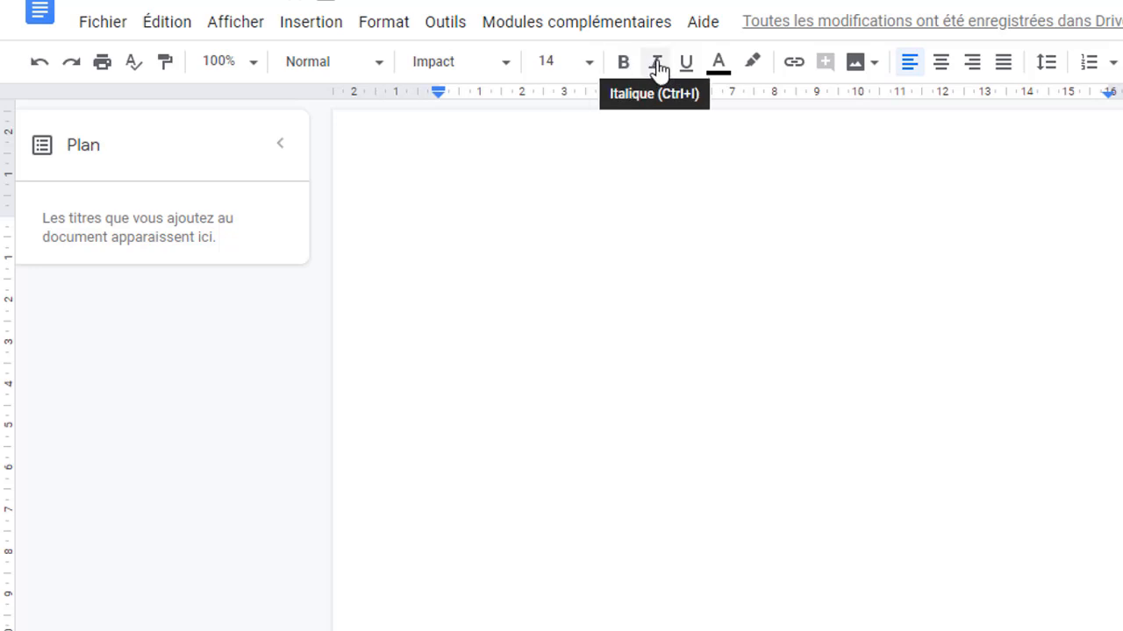
left_click(717, 64)
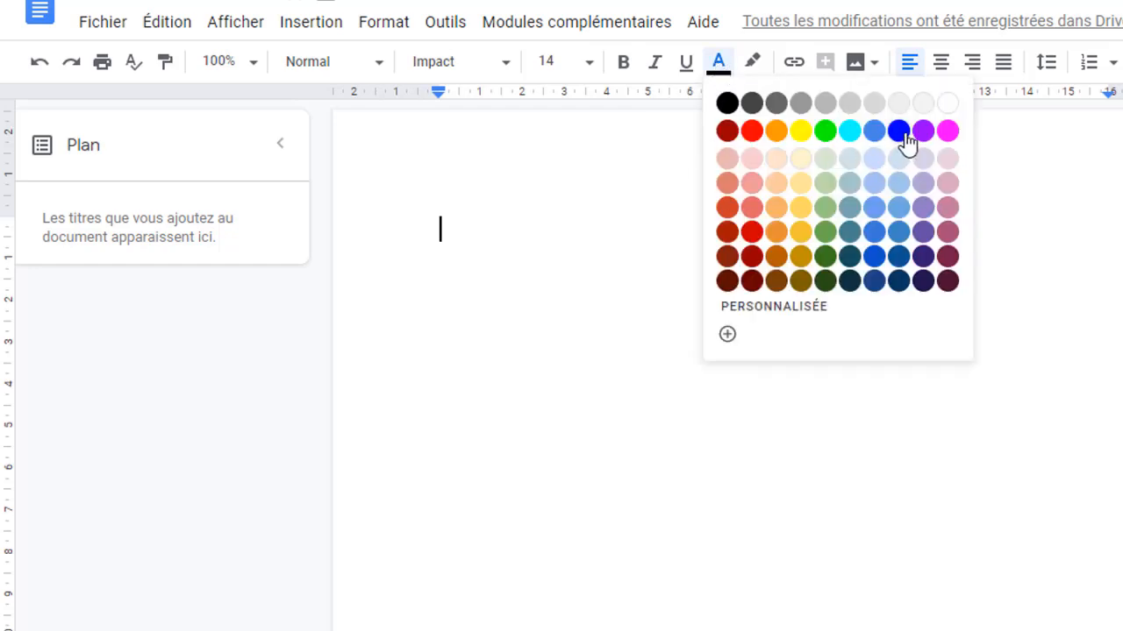
left_click(898, 132)
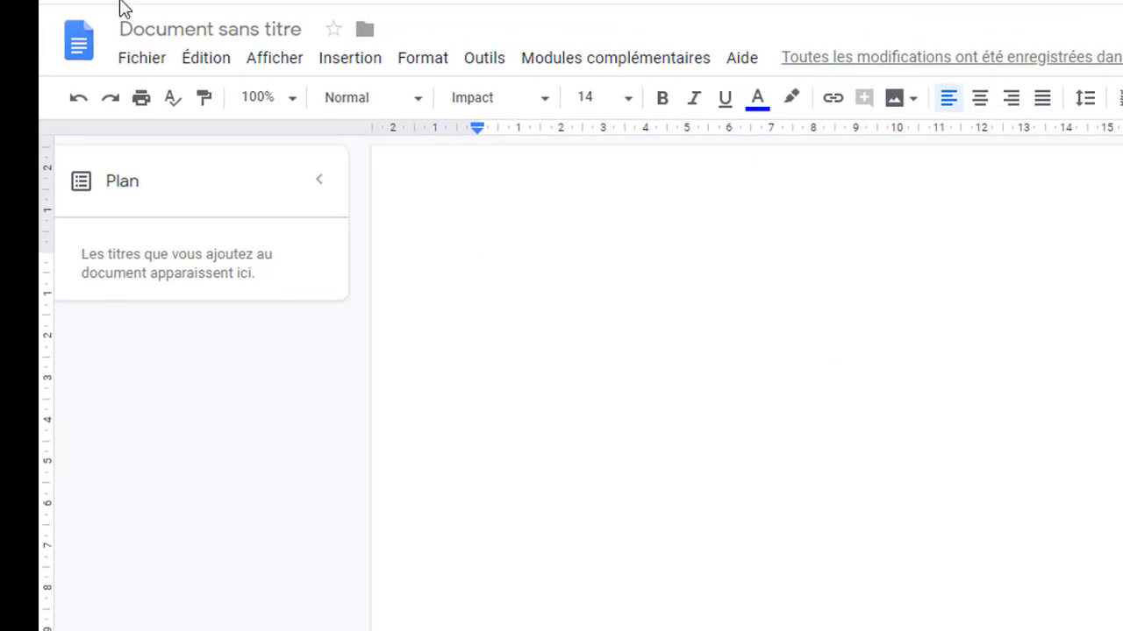
Start the voice typing tool and choose Français as the dictation language.
left_click(485, 64)
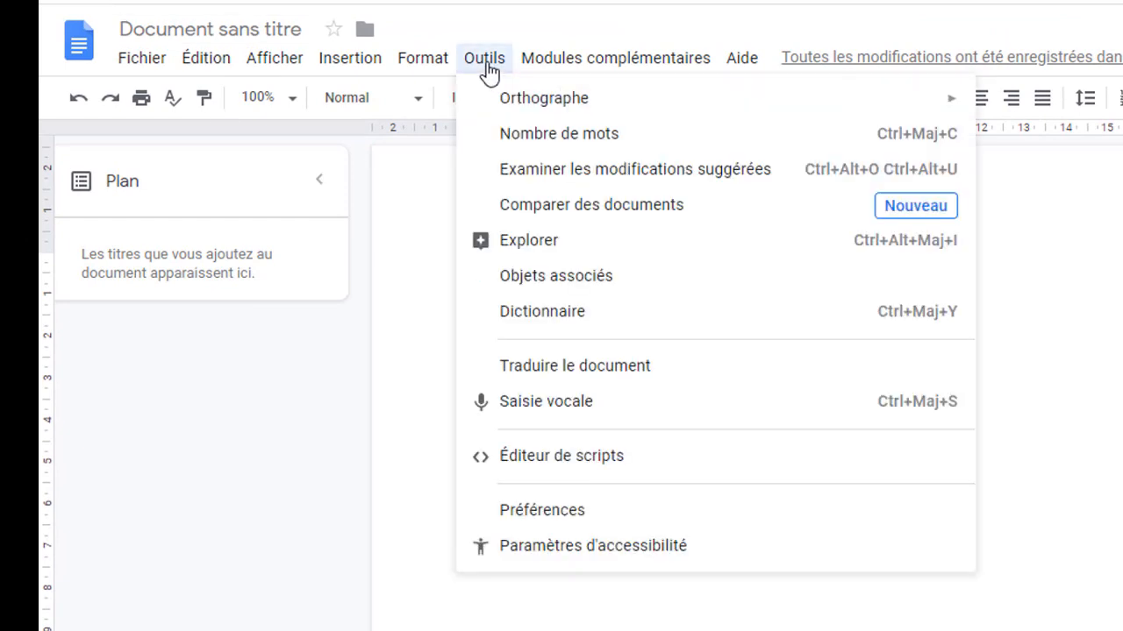
left_click(555, 414)
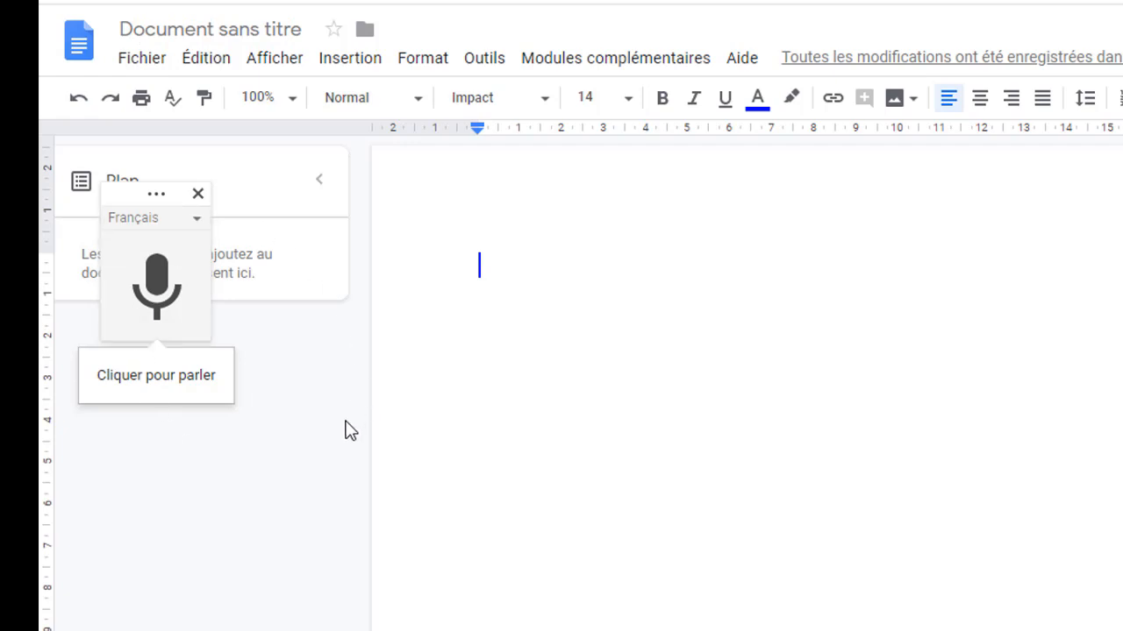
left_click(197, 221)
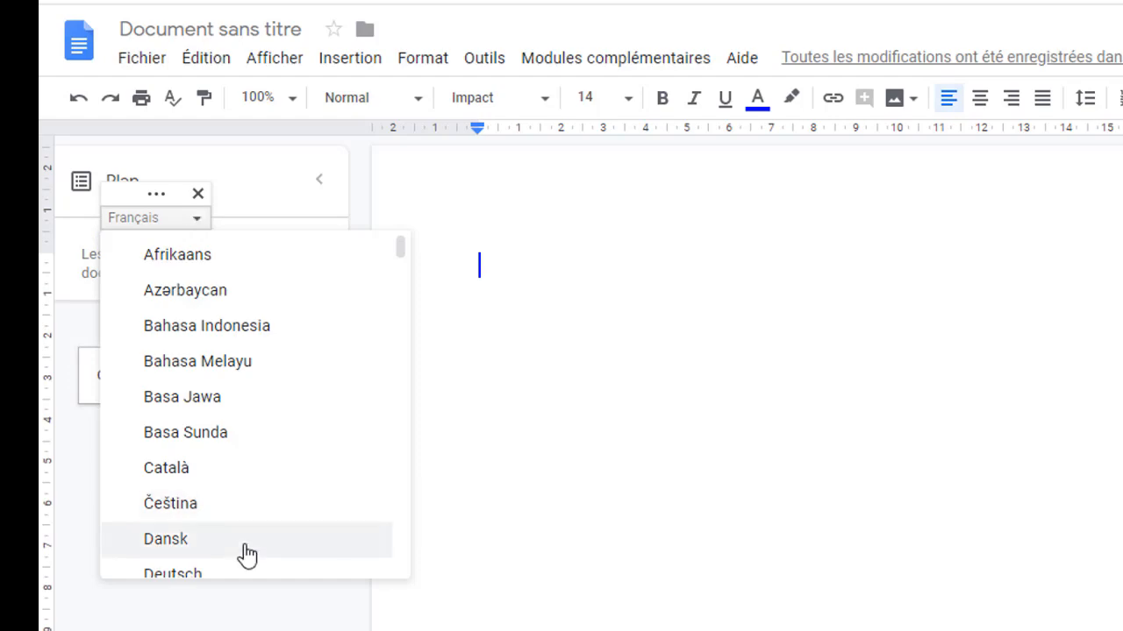
scroll(227, 506, "down", 1)
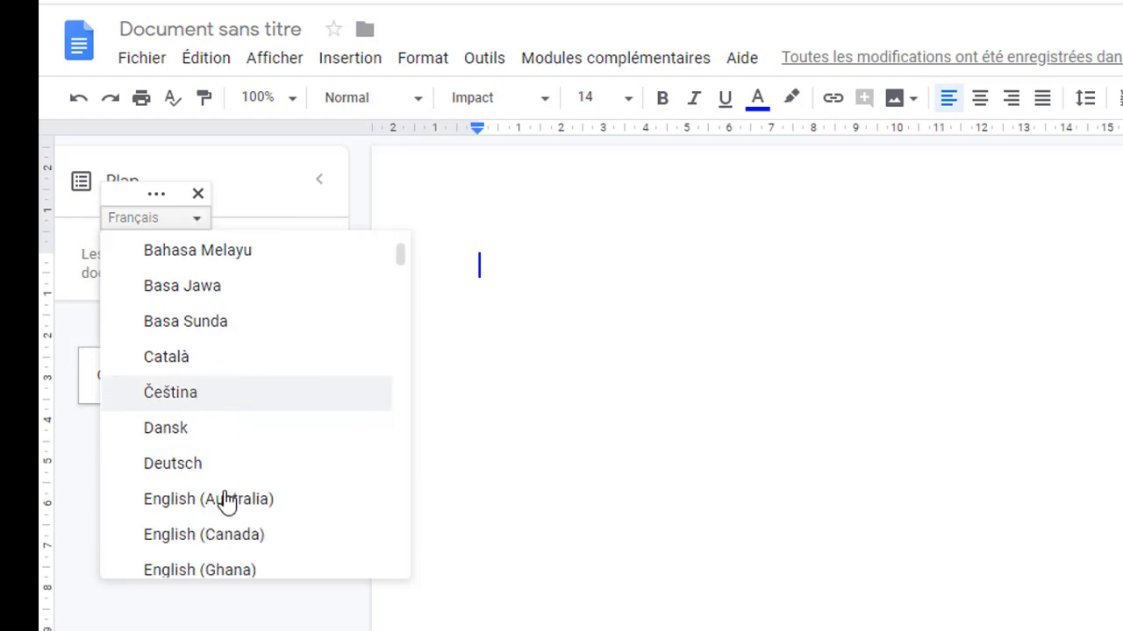
scroll(227, 499, "down", 10)
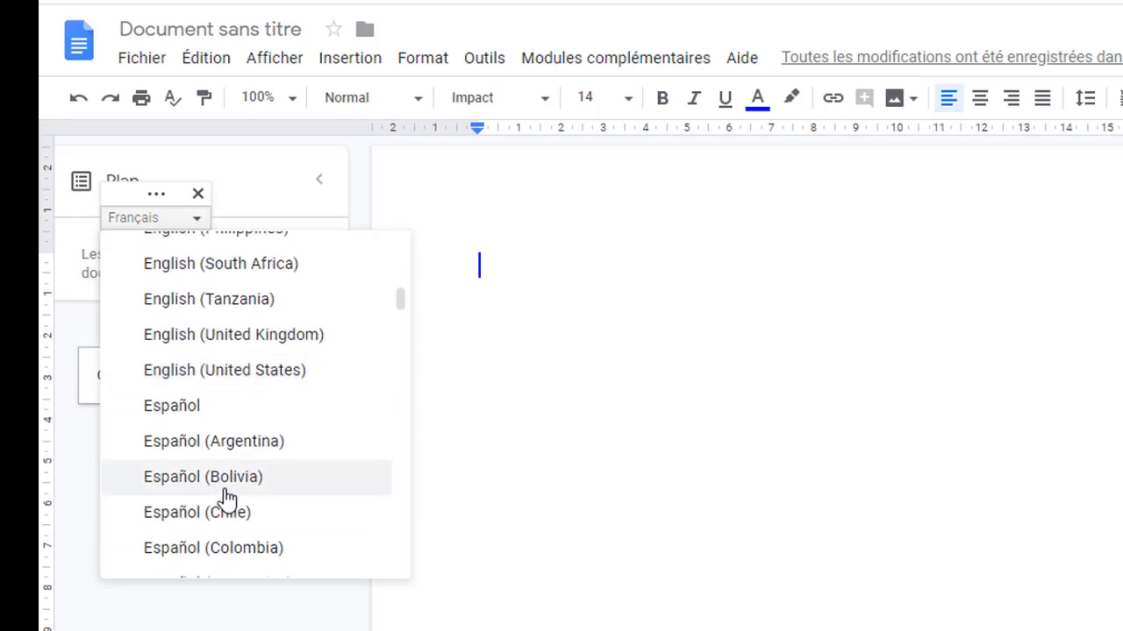
scroll(223, 493, "down", 7)
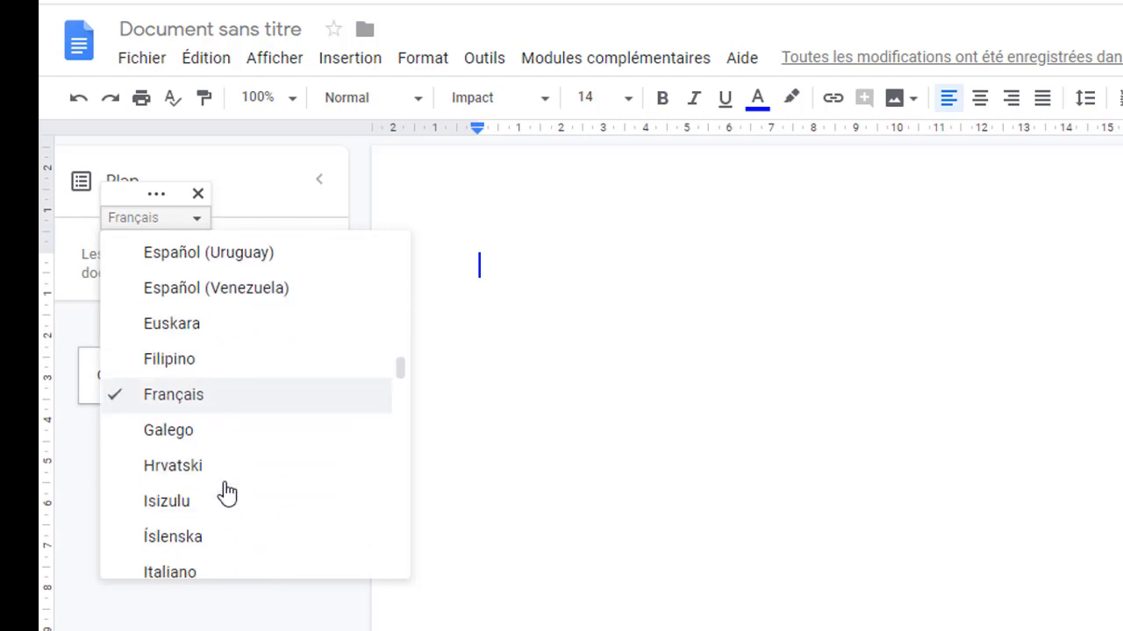
left_click(193, 383)
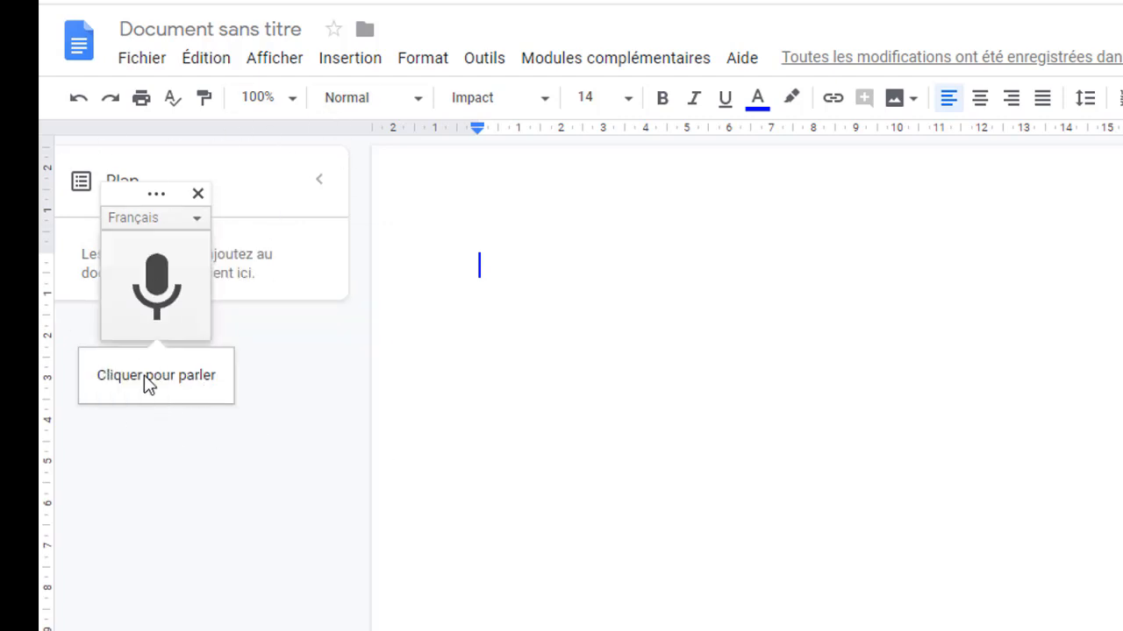
Dictate the French text from "La couleur du microphone pas changé" through "un professionnel dans le clavier donc", and stop the recording.
left_click(159, 317)
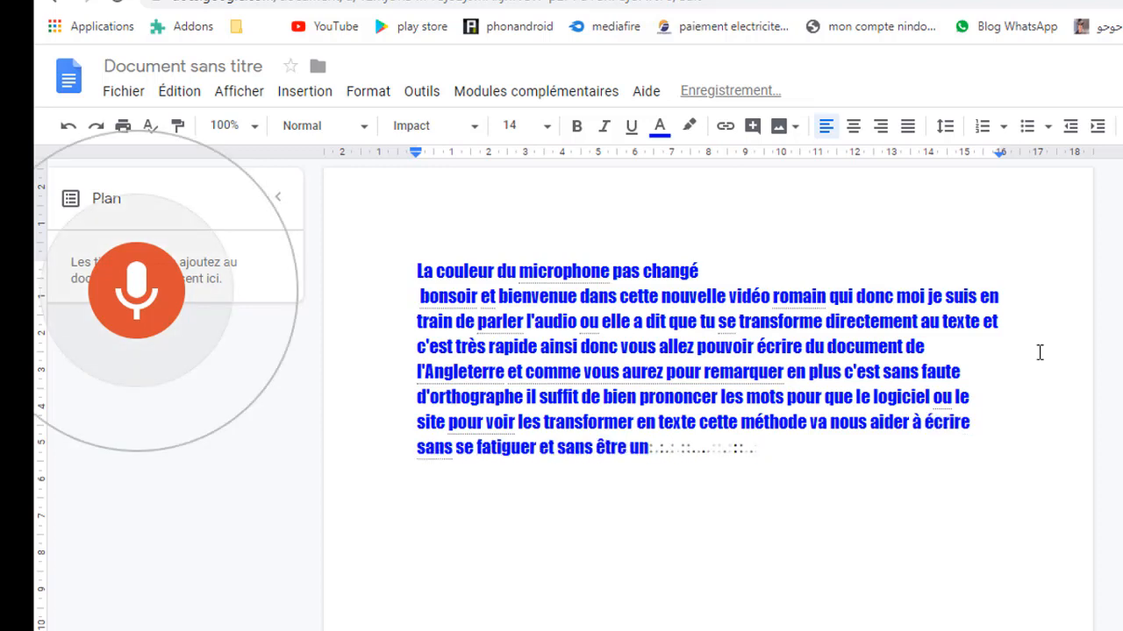
left_click(132, 289)
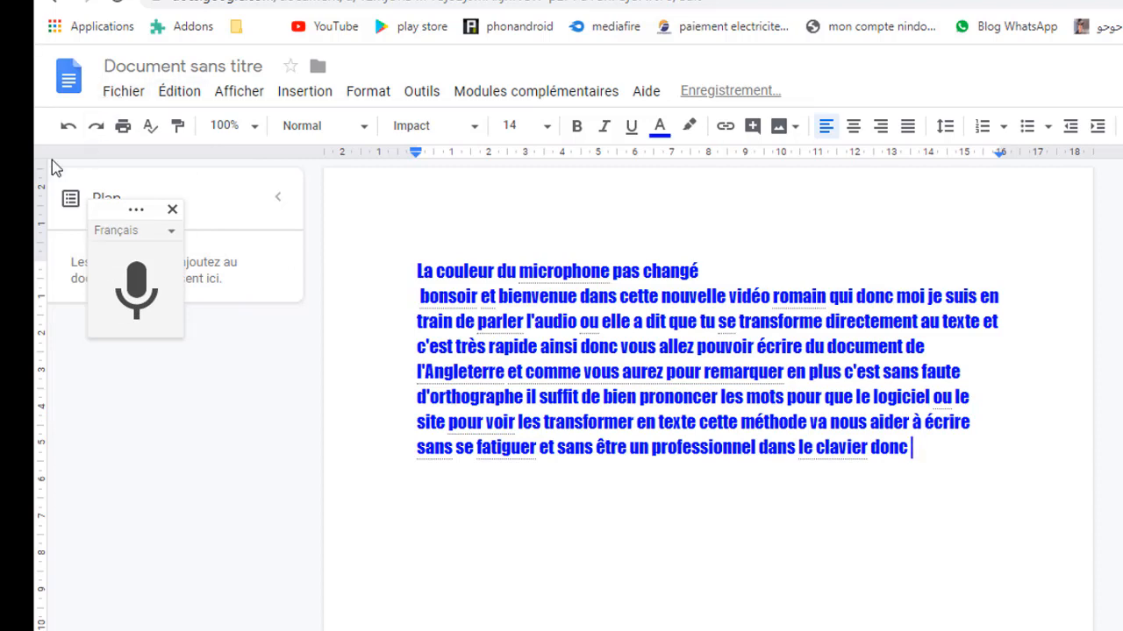
Download the document in Microsoft Word (.docx) format to the Bureau folder under the file name texte.
left_click(127, 99)
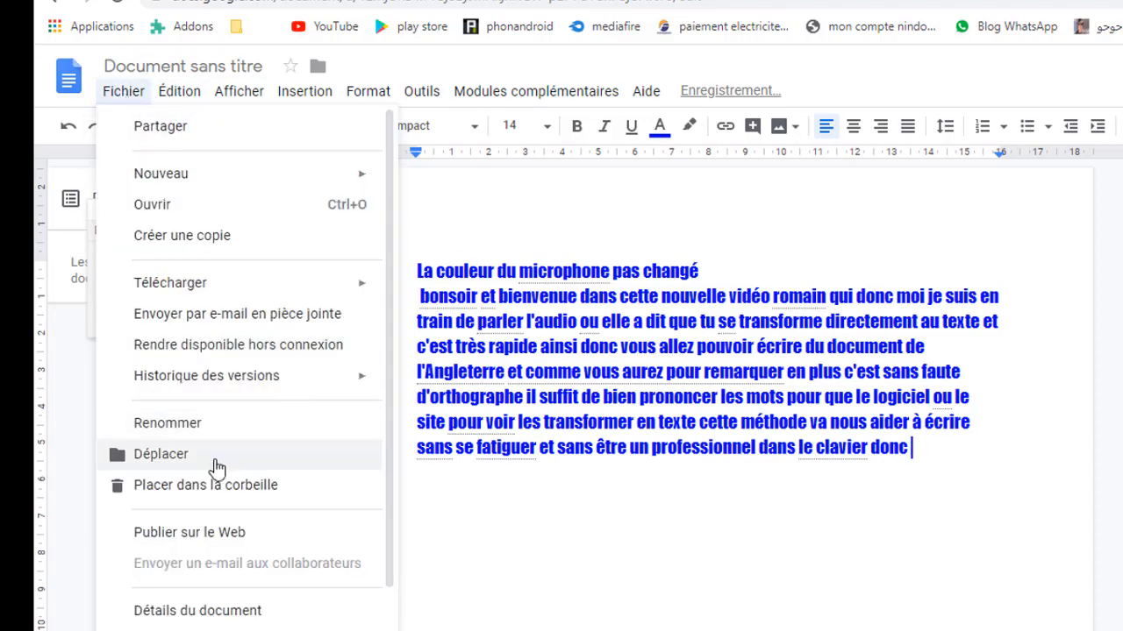
mouse_move(167, 288)
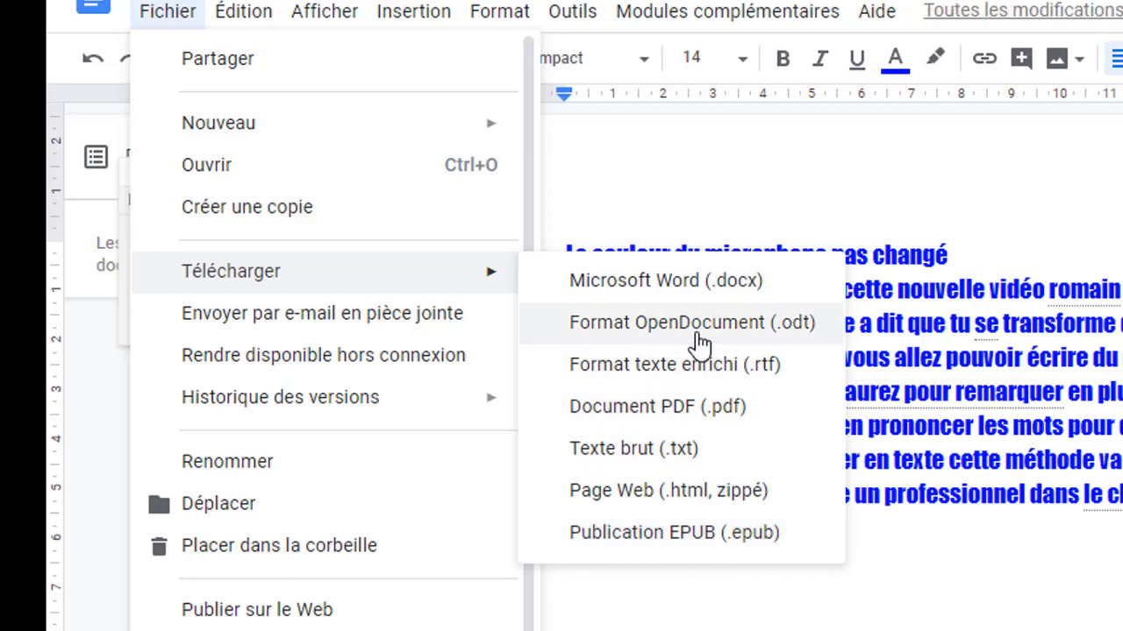
left_click(676, 285)
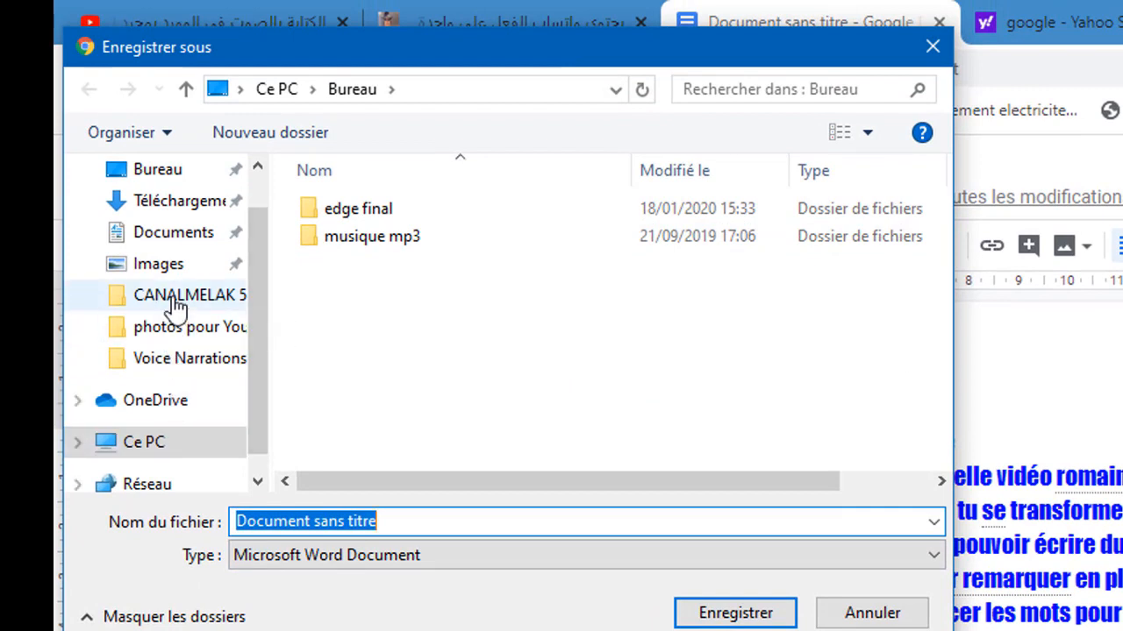
left_click(158, 169)
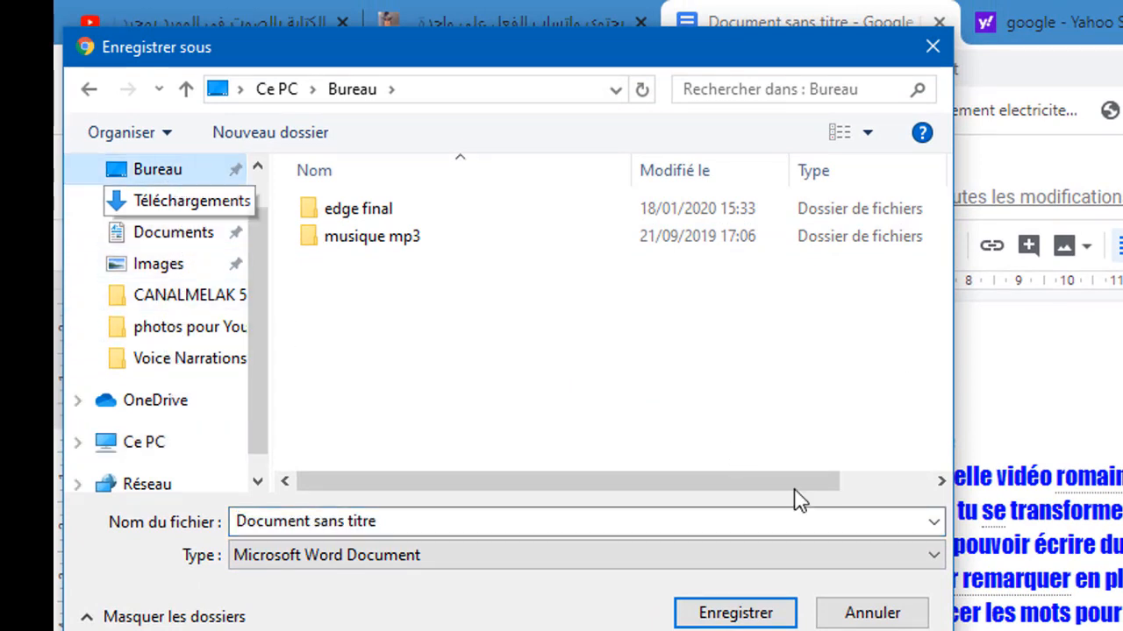
left_click(418, 519)
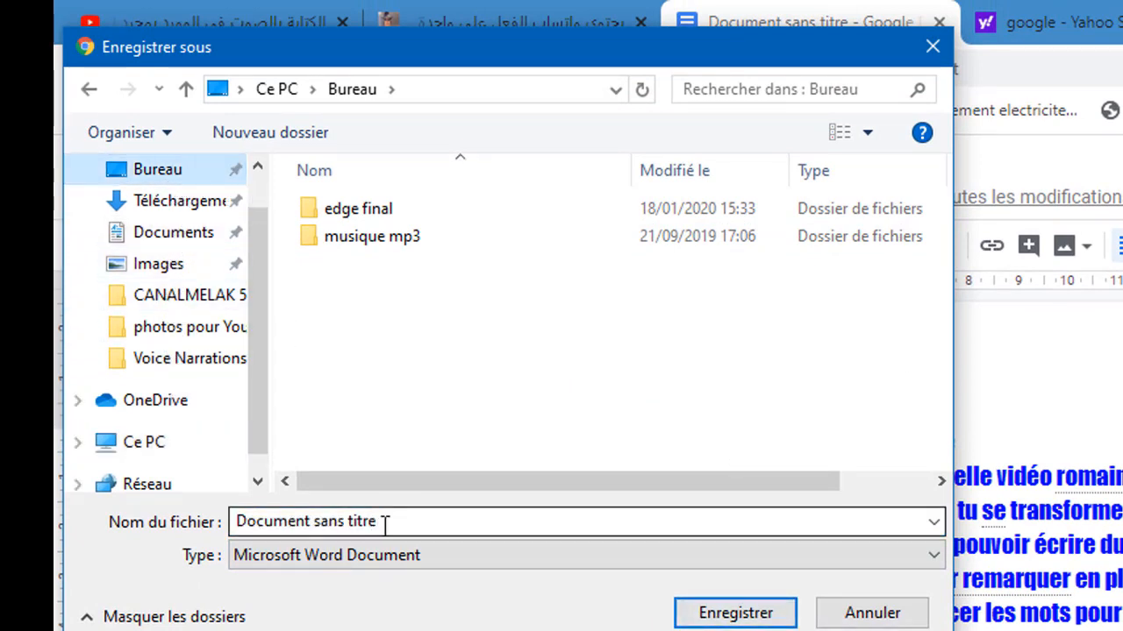
left_click(383, 521)
type("texte")
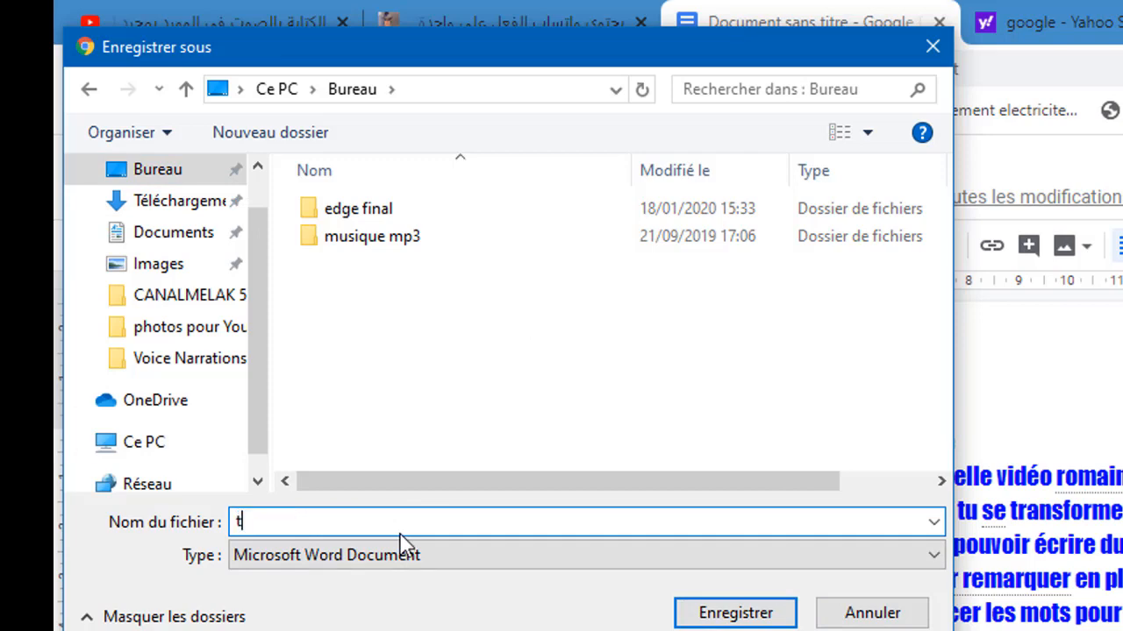
left_click(758, 615)
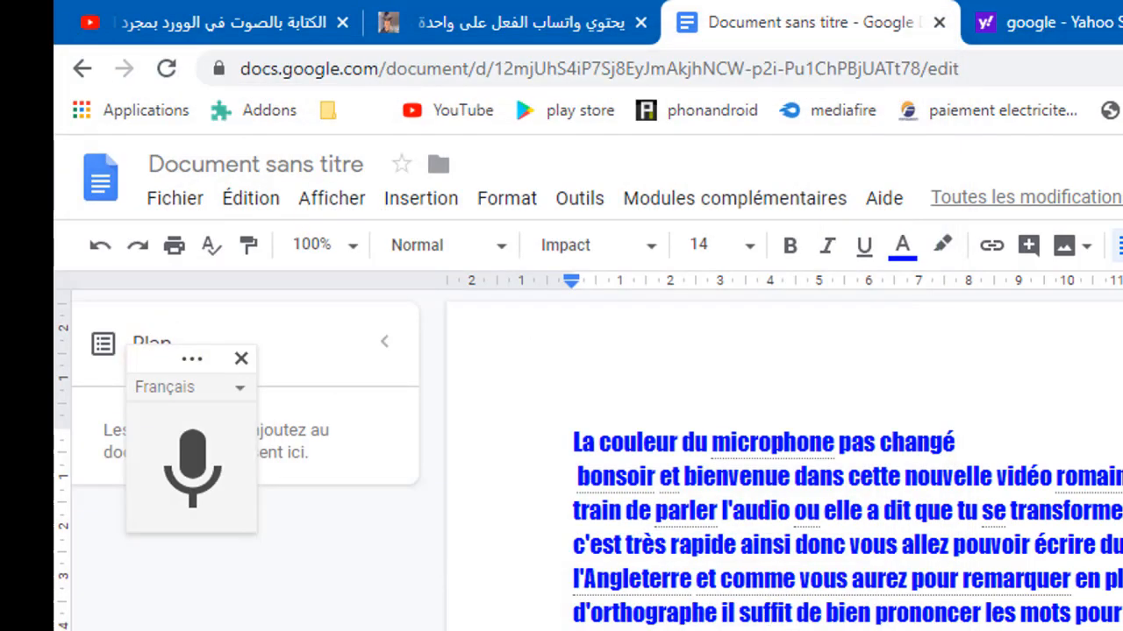
Open the downloaded texte file from the desktop in Word, declining the default file types prompt, and enable editing.
key("super+d")
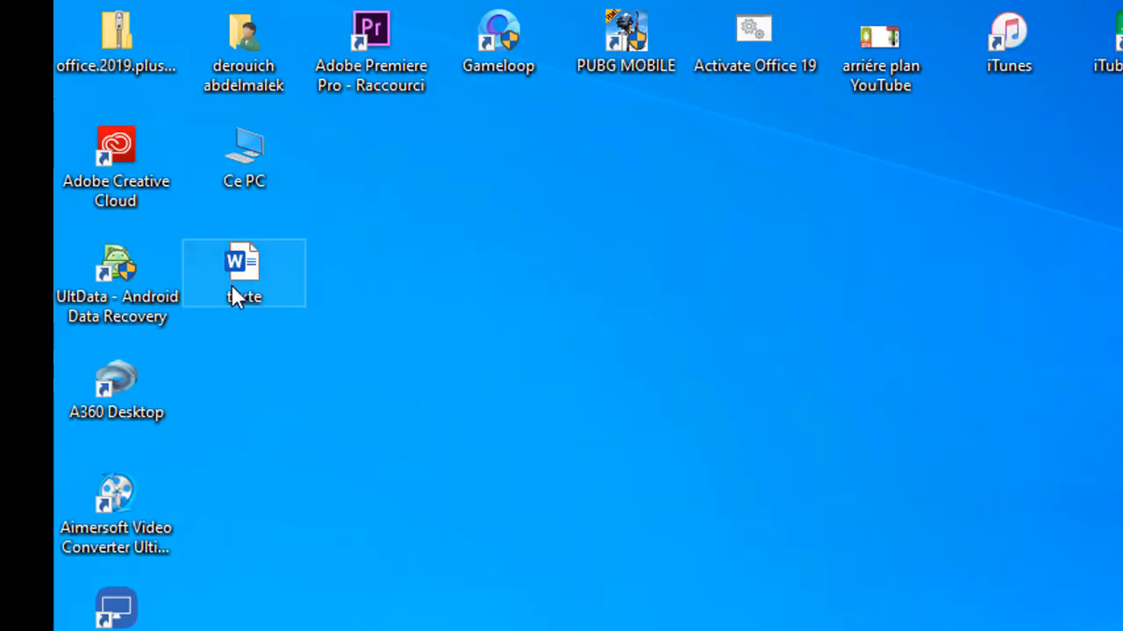
left_click_drag(235, 294, 1116, 386)
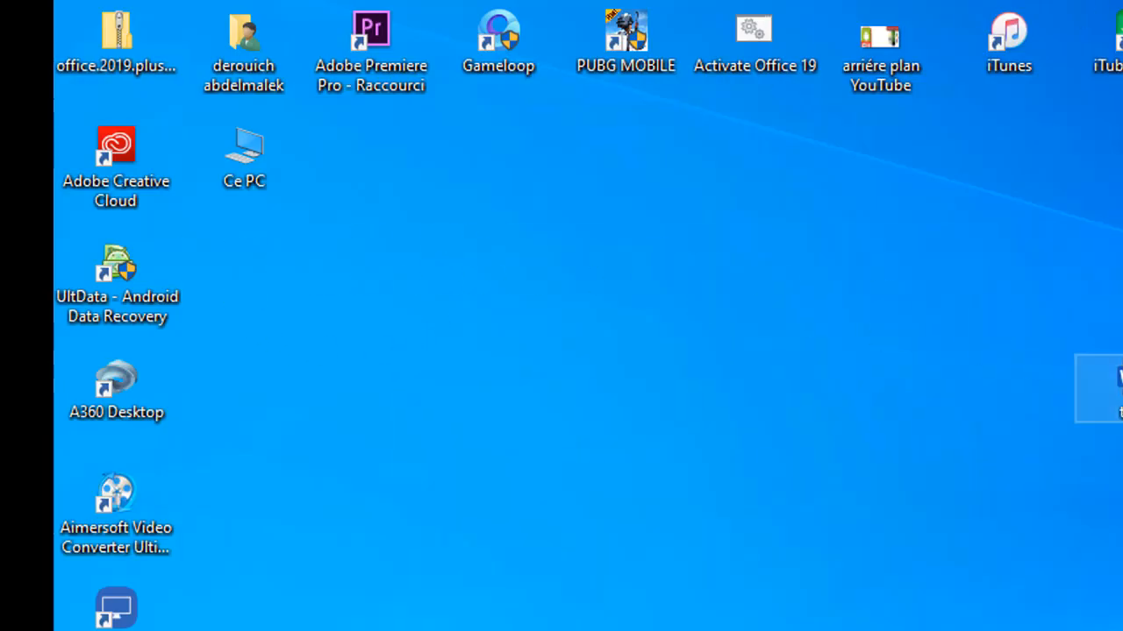
double_click(1101, 386)
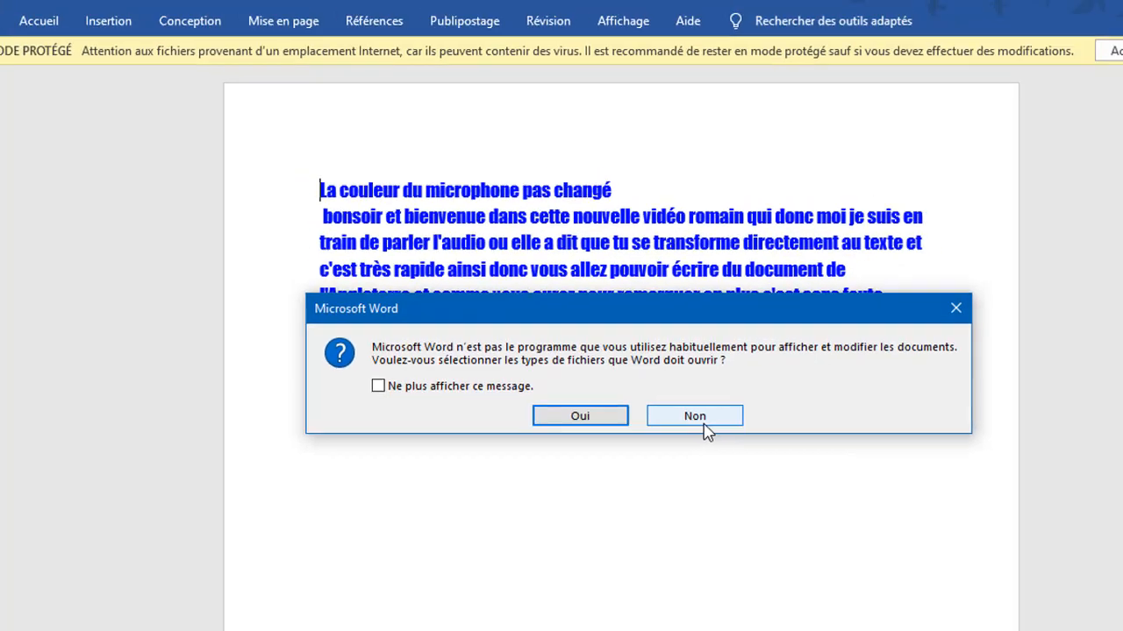
left_click(704, 424)
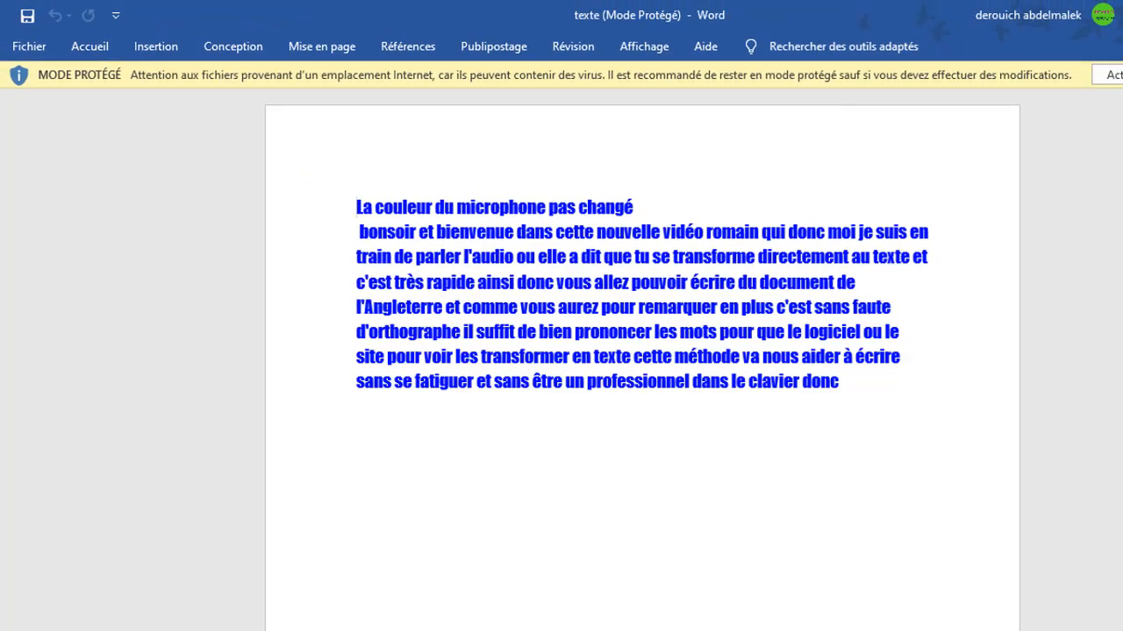
left_click(1111, 51)
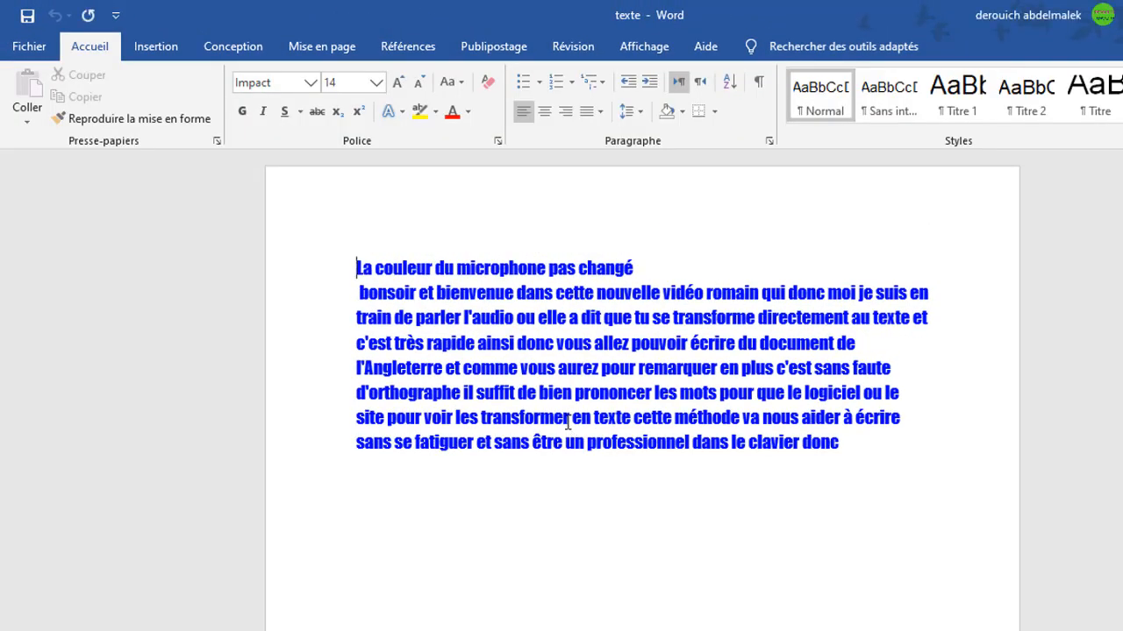